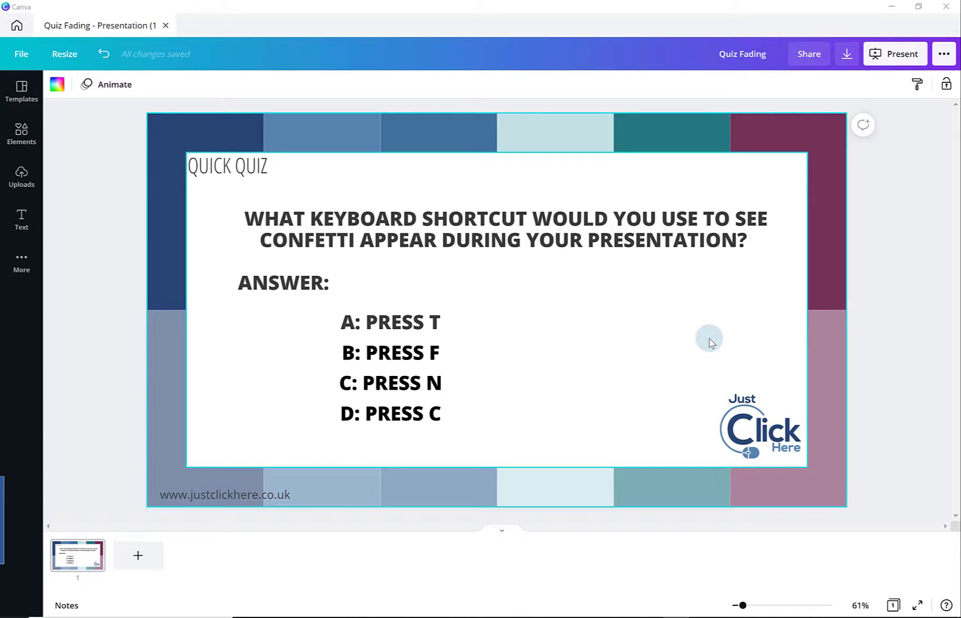
After briefly starting the full-screen presentation, duplicate slide 1 as a second page
{"action": "left_click", "coordinate": [915, 56]}
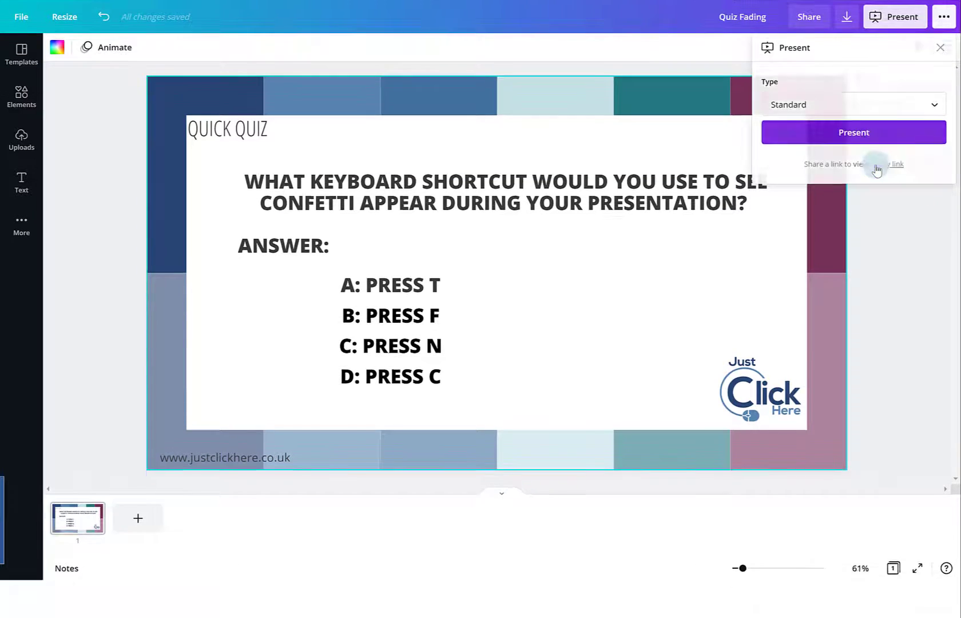
{"action": "left_click", "coordinate": [853, 132]}
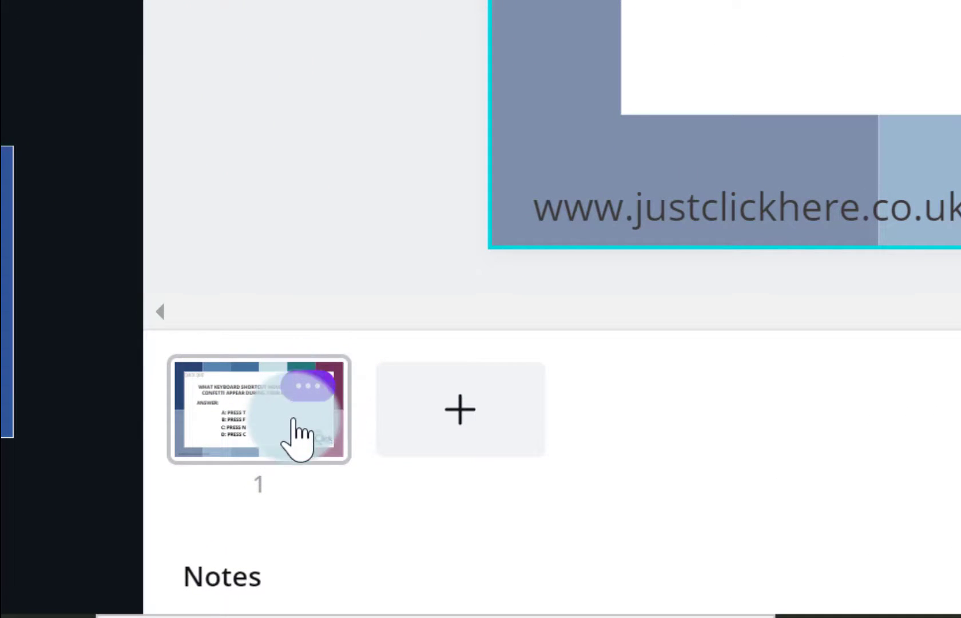
{"action": "left_click", "coordinate": [305, 386]}
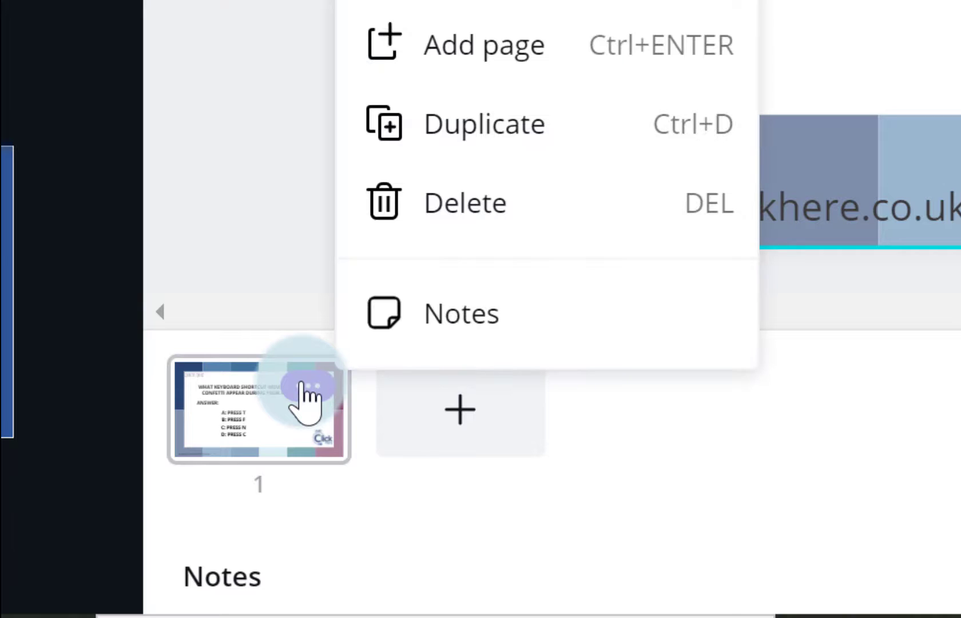
{"action": "left_click", "coordinate": [607, 143]}
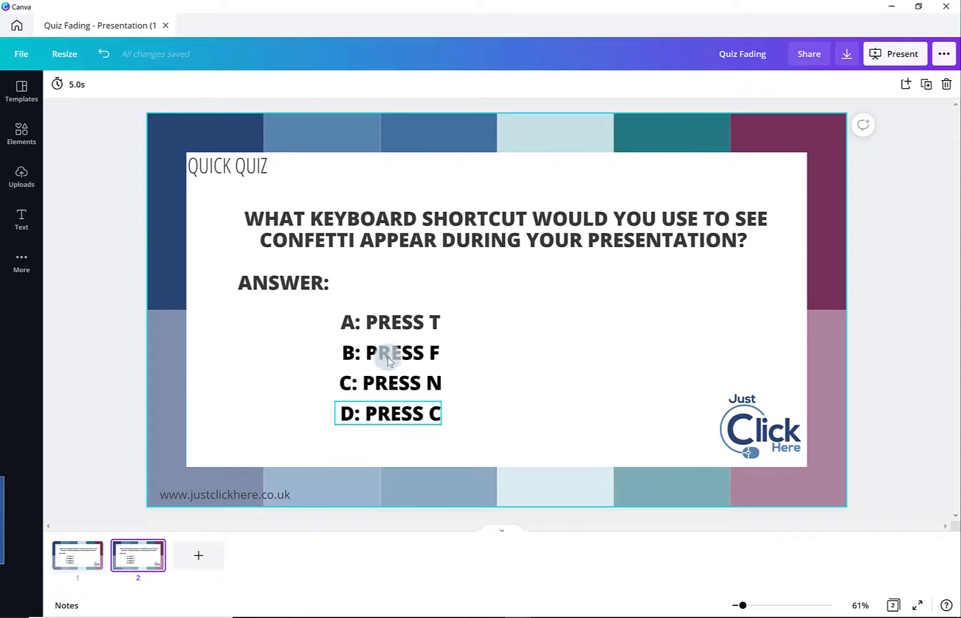
Fade answer A: PRESS T to transparency 20
{"action": "left_click", "coordinate": [398, 327]}
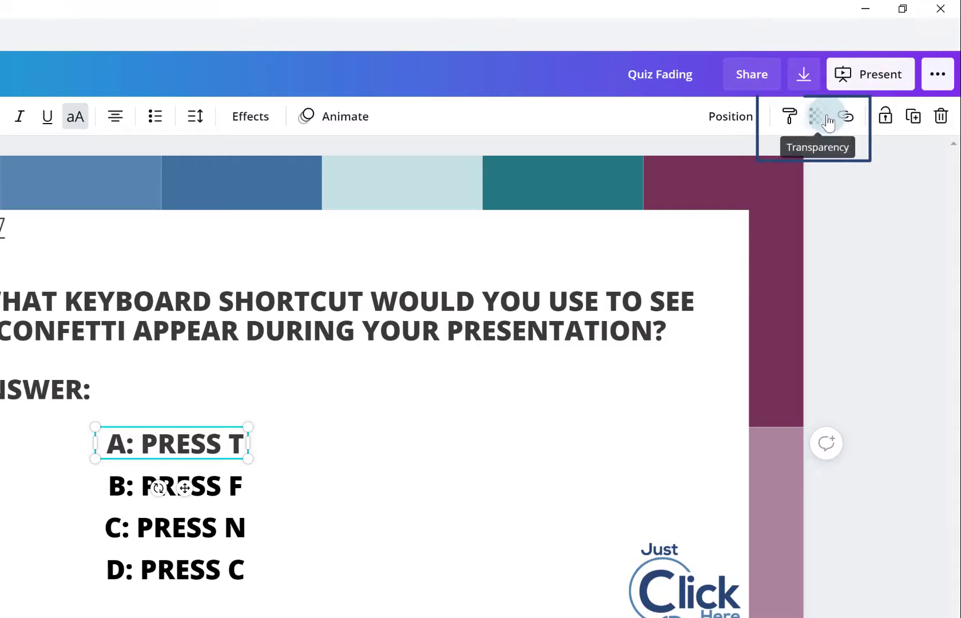
{"action": "left_click", "coordinate": [825, 119]}
{"action": "mouse_move", "coordinate": [761, 166]}
{"action": "left_mouse_down"}
{"action": "mouse_move", "coordinate": [668, 175]}
{"action": "mouse_move", "coordinate": [720, 172]}
{"action": "left_mouse_up"}
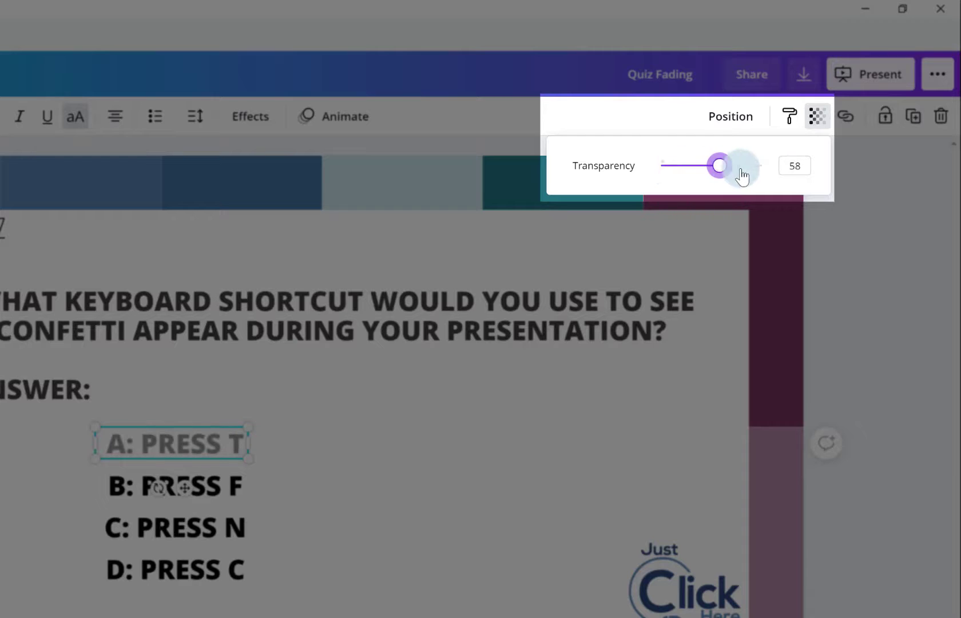
{"action": "left_click", "coordinate": [789, 167]}
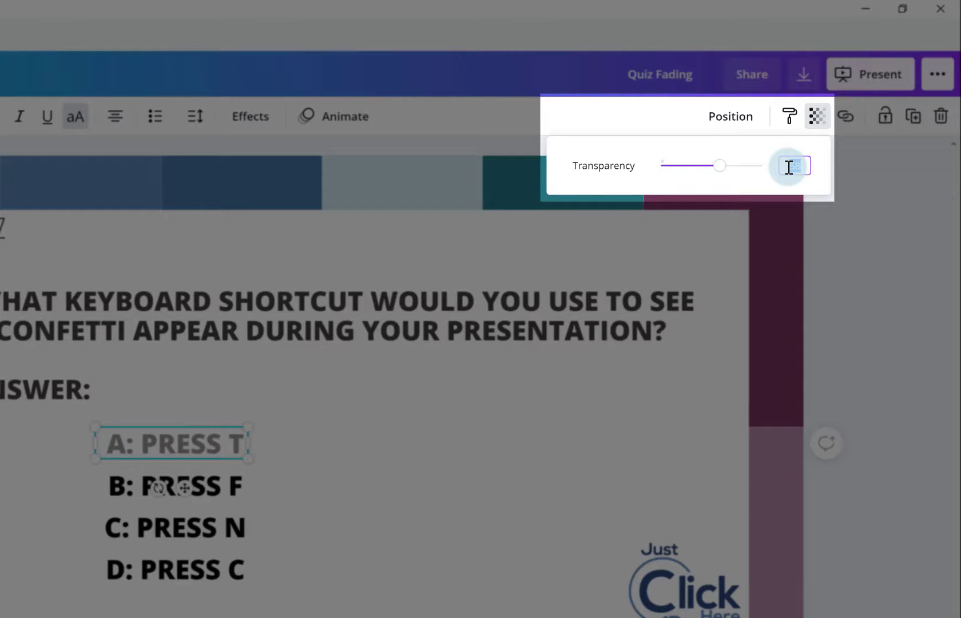
{"action": "type", "text": "20"}
{"action": "key", "text": "Return"}
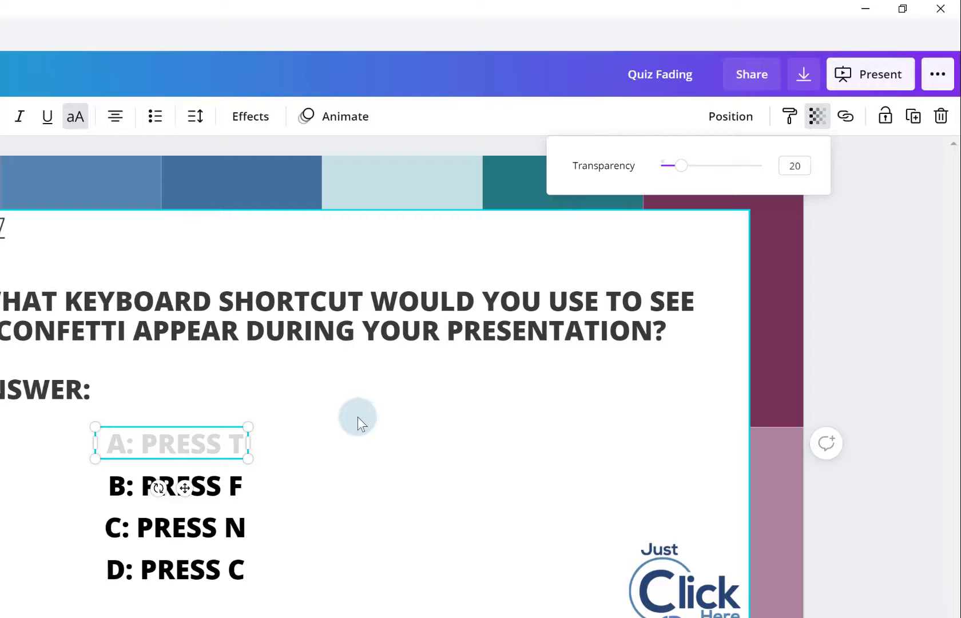
Set answer B: PRESS F to transparency 20
{"action": "left_click", "coordinate": [236, 487]}
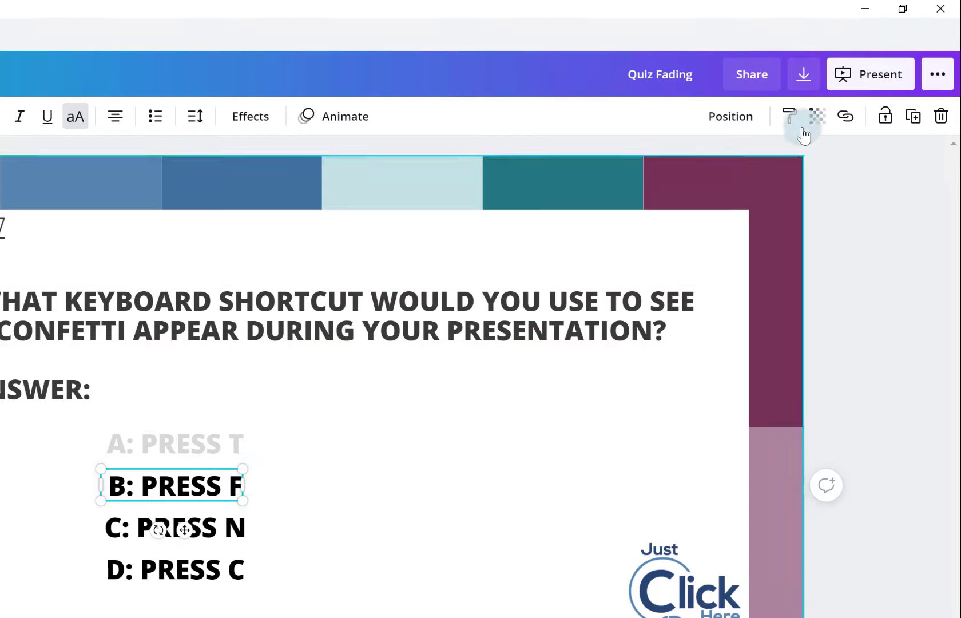
{"action": "left_click", "coordinate": [816, 116]}
{"action": "left_click", "coordinate": [801, 166]}
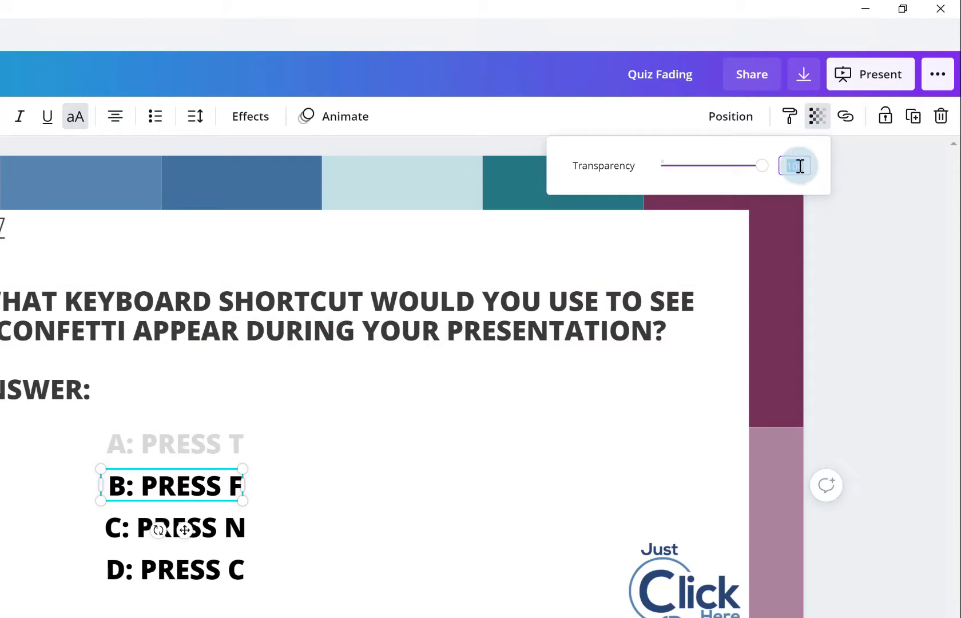
{"action": "type", "text": "20"}
{"action": "key", "text": "Return"}
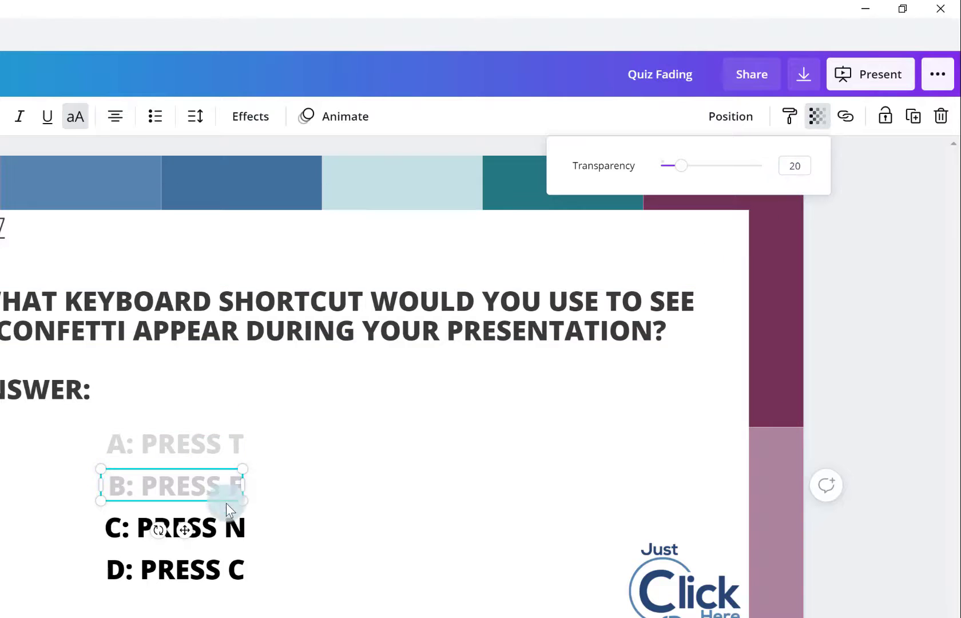
Set answer C: PRESS N to transparency 20
{"action": "left_click", "coordinate": [229, 525]}
{"action": "left_click", "coordinate": [816, 116]}
{"action": "left_click", "coordinate": [798, 166]}
{"action": "type", "text": "20"}
{"action": "key", "text": "Return"}
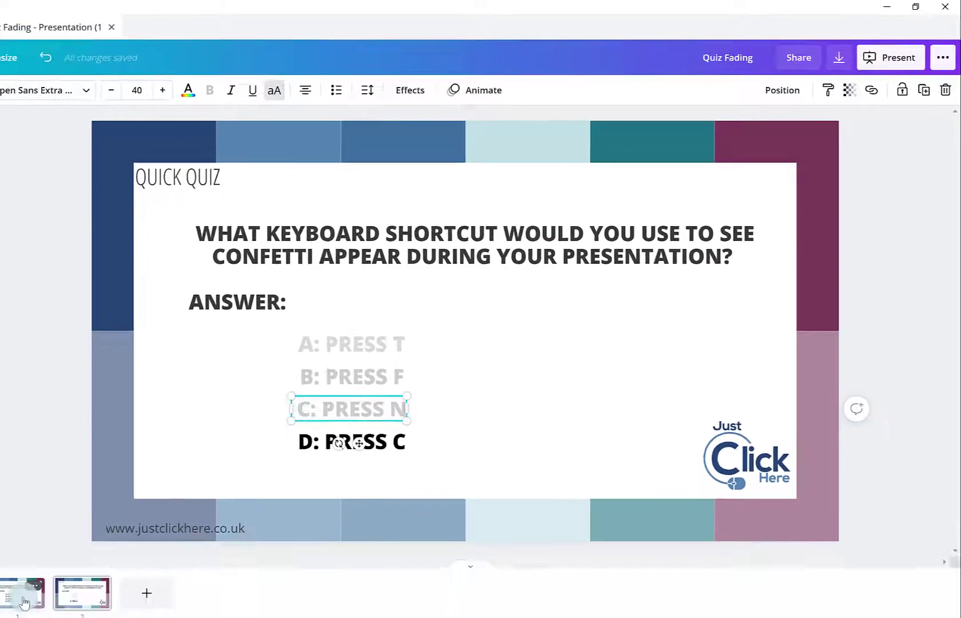
On slide 2, recolour answer D: PRESS C with the dark purple document colour
{"action": "left_click", "coordinate": [444, 431]}
{"action": "left_click", "coordinate": [137, 561]}
{"action": "left_click", "coordinate": [359, 418]}
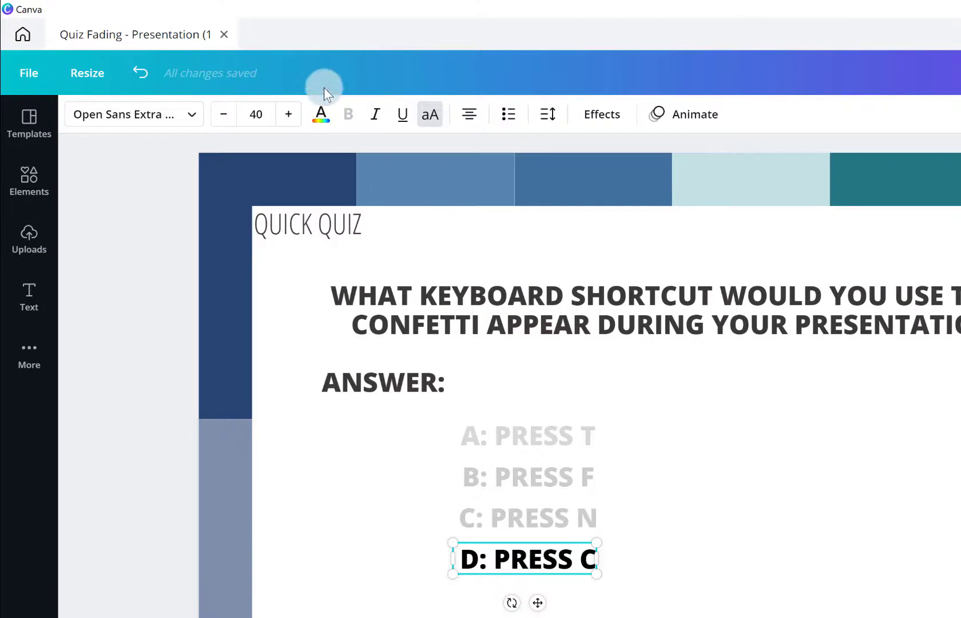
{"action": "left_click", "coordinate": [315, 119]}
{"action": "left_click", "coordinate": [127, 242]}
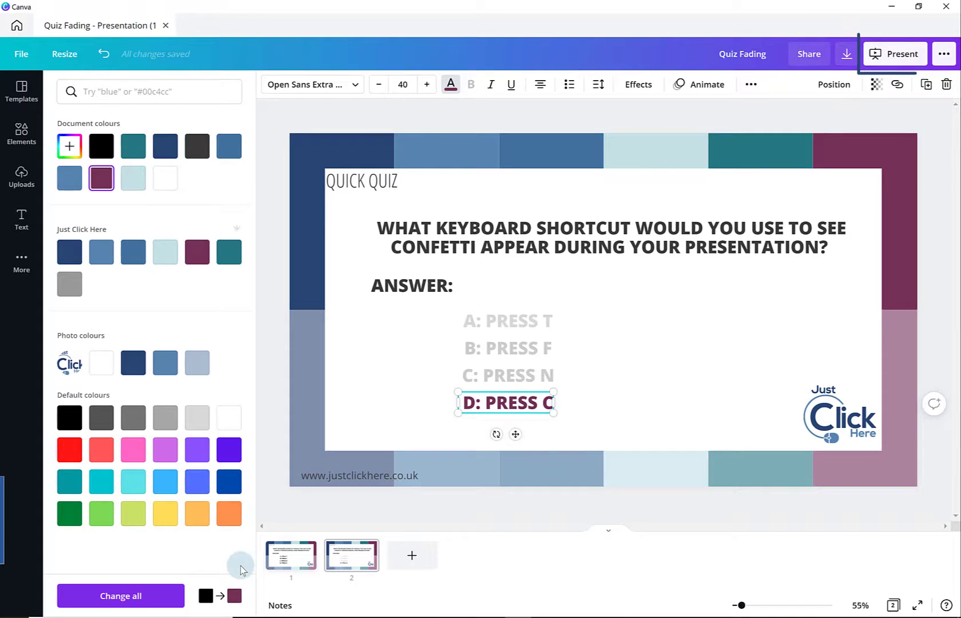
Return to slide 1 and start the Standard full-screen presentation
{"action": "left_click", "coordinate": [294, 553]}
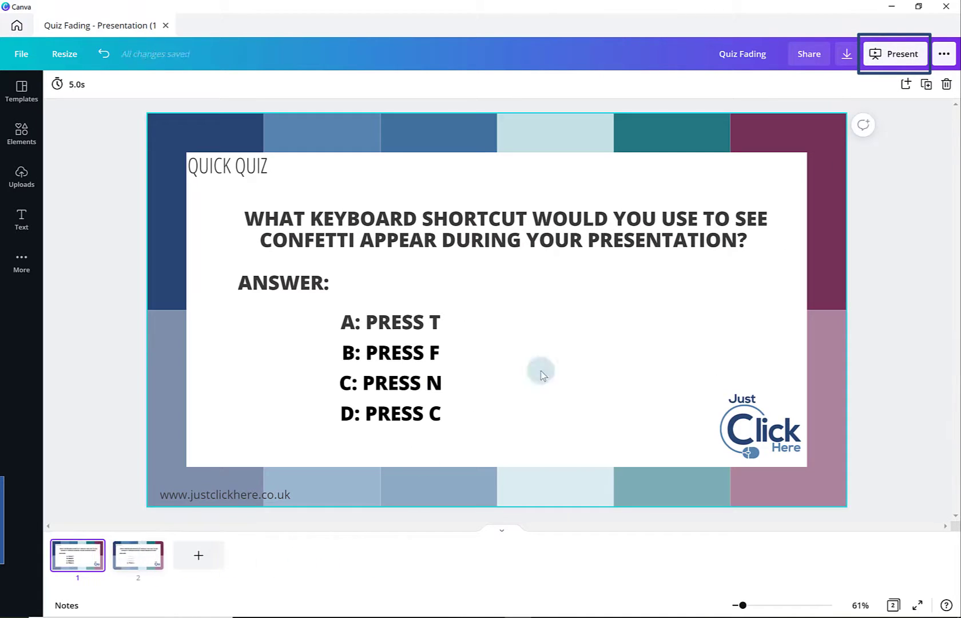
{"action": "left_click", "coordinate": [876, 53]}
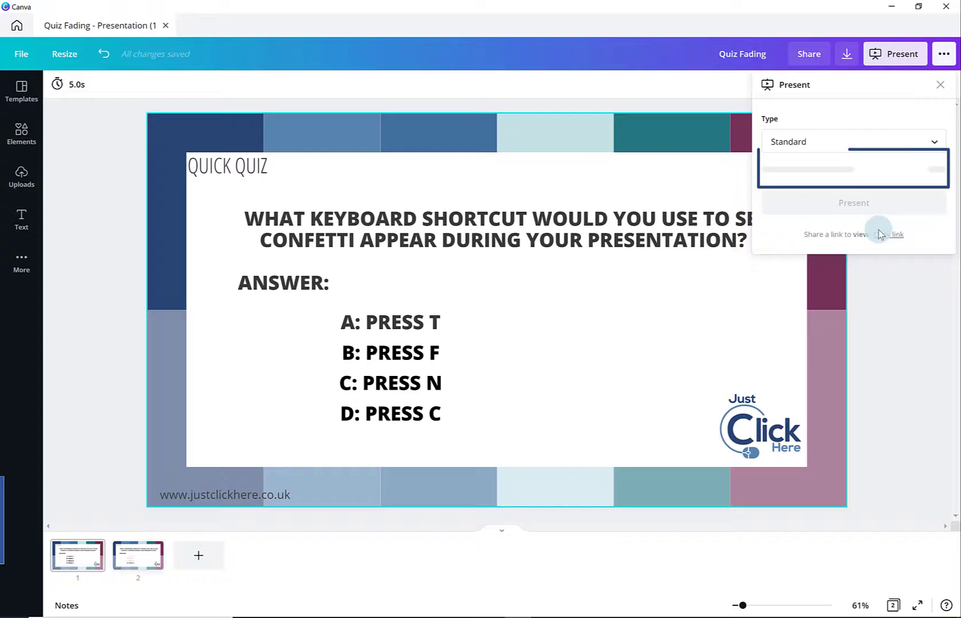
{"action": "left_click", "coordinate": [869, 170]}
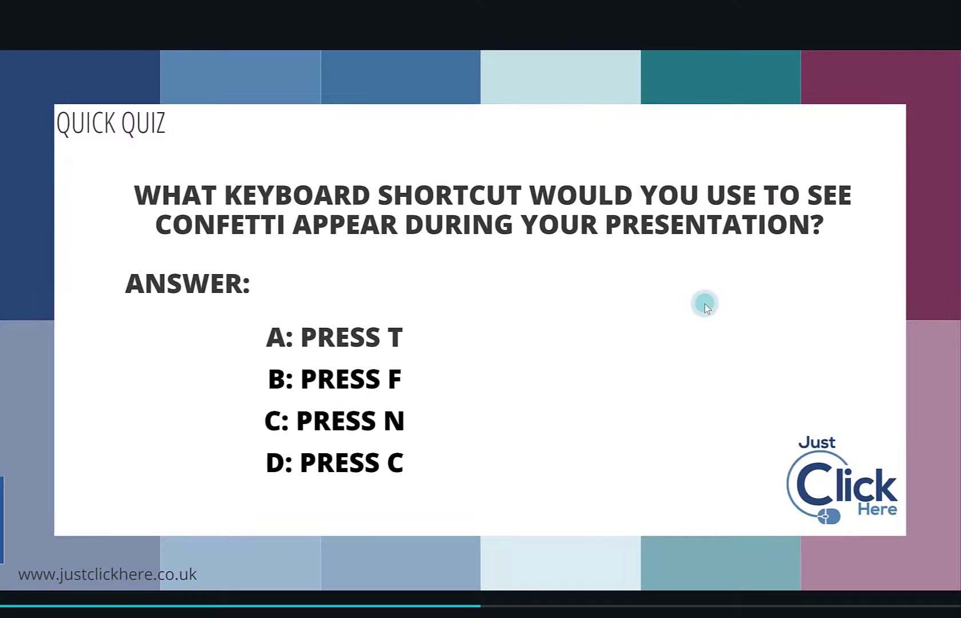